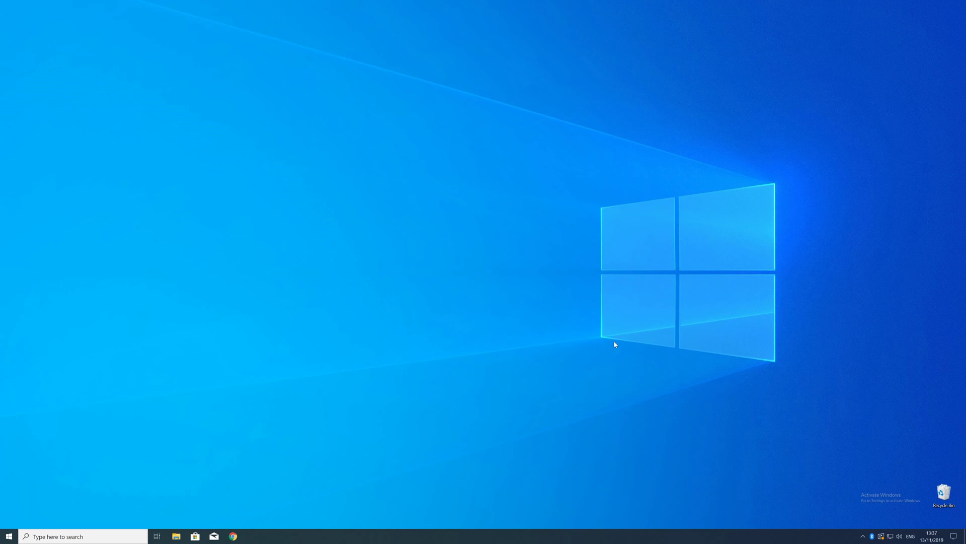
Confirm on the System About page that the system type is 64-bit, then close Settings
right_click(8, 536)
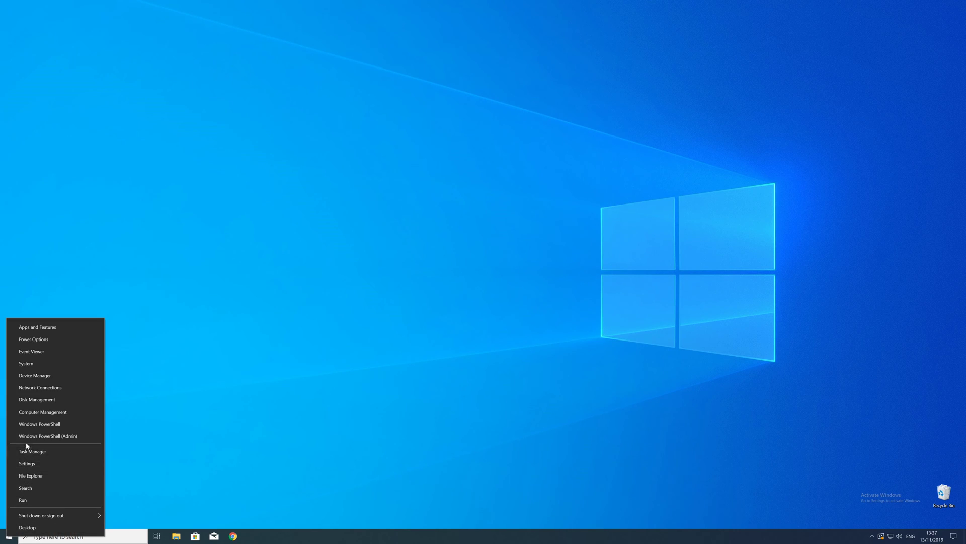
left_click(37, 363)
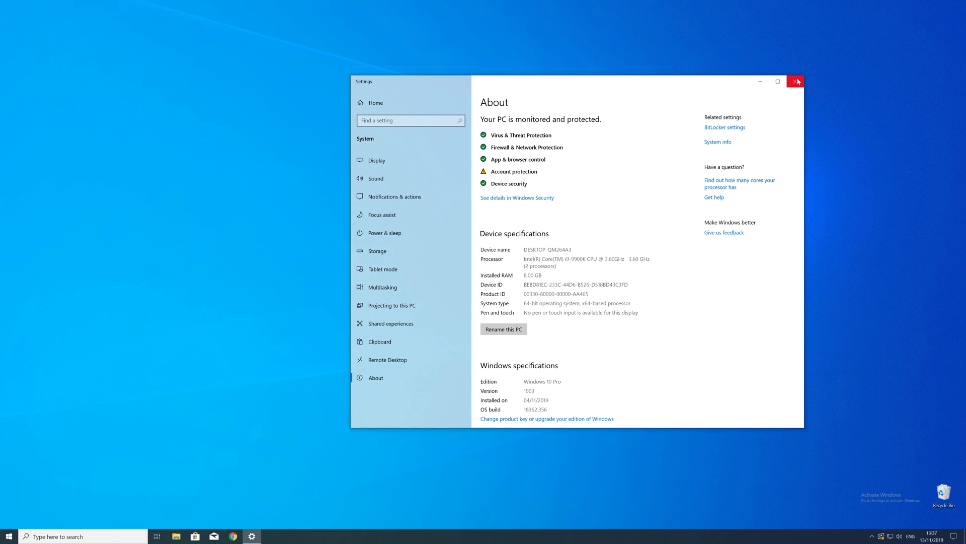
left_click(797, 81)
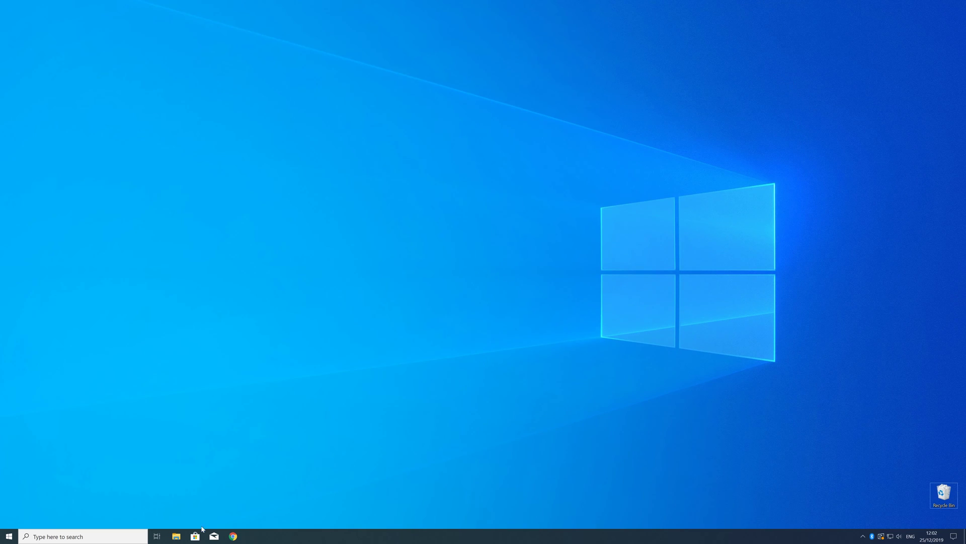
Download vc_redist.x64.exe from sts-tutorial.com/download/credistributable2019 in Chrome and run it
left_click(234, 536)
type("https://www.sts-tutorial.com/download/credistributable2019")
key("Return")
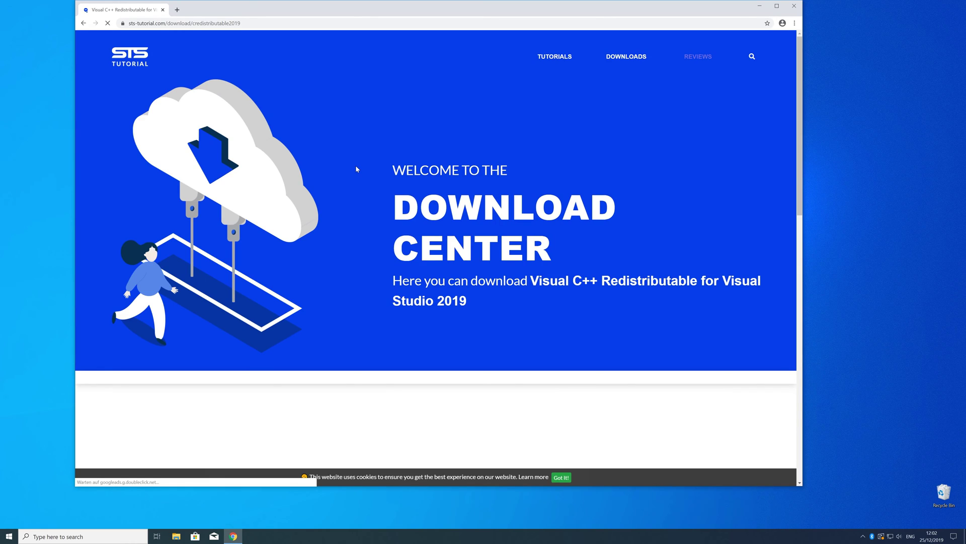
scroll(356, 170, "down", 5)
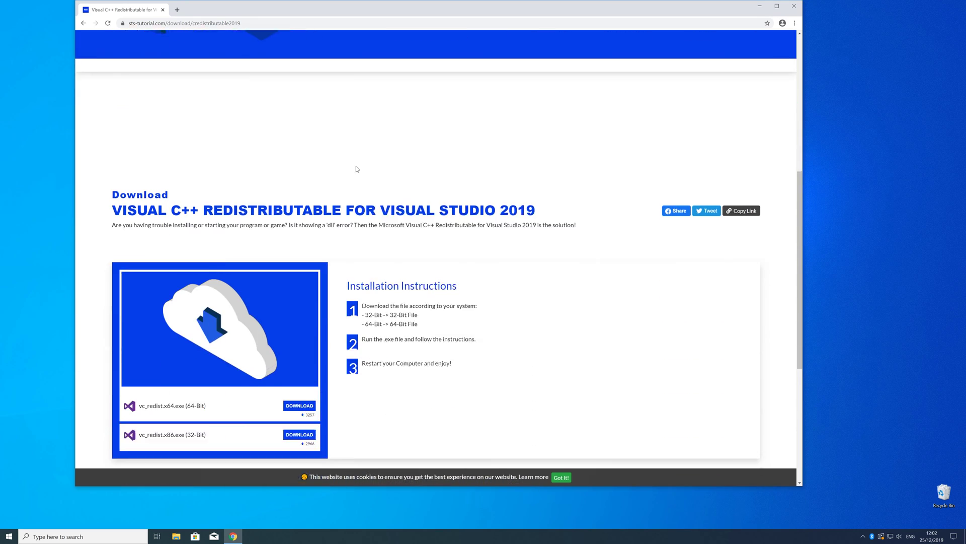
scroll(356, 170, "down", 1)
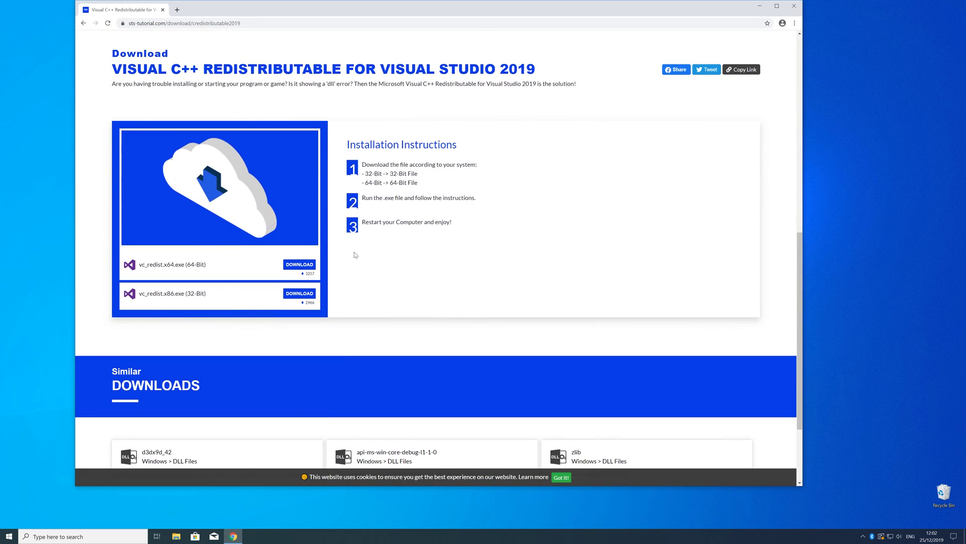
left_click(301, 266)
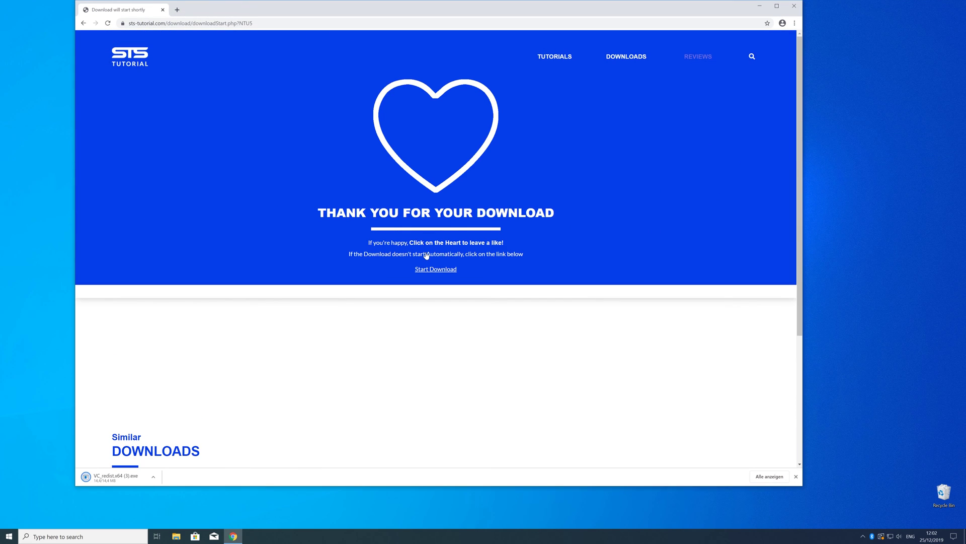
left_click(124, 478)
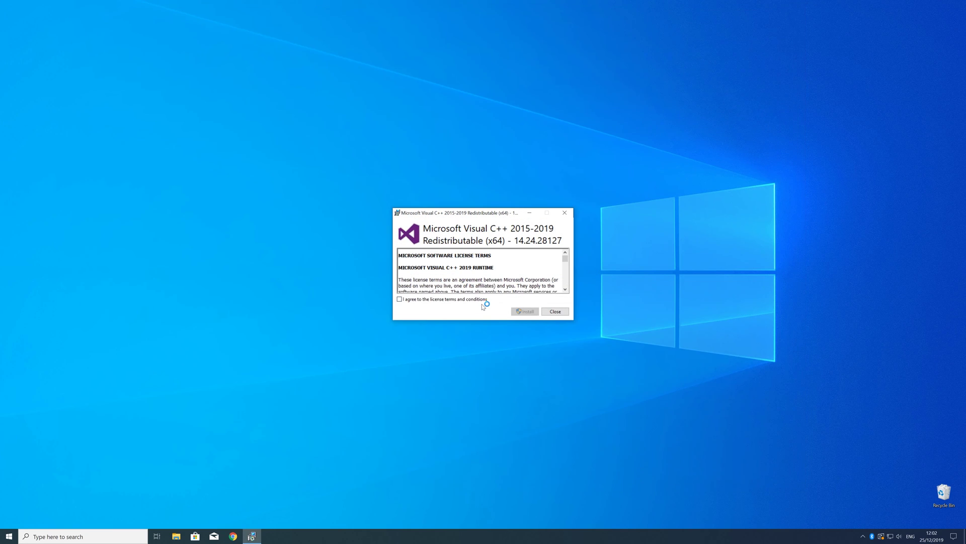
Accept the licence, install the x64 redistributable with UAC approval, and close after Setup Successful
left_click(481, 301)
left_click(525, 311)
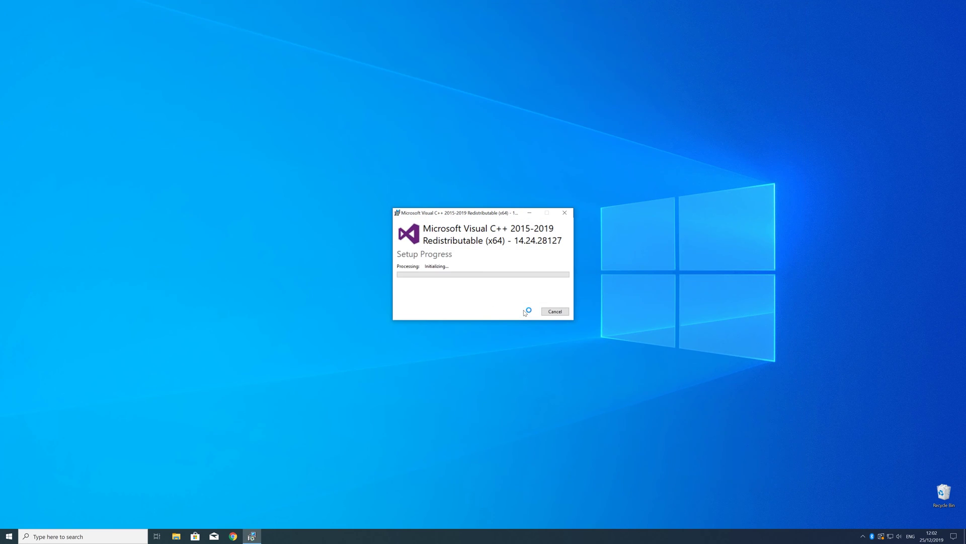
left_click(477, 323)
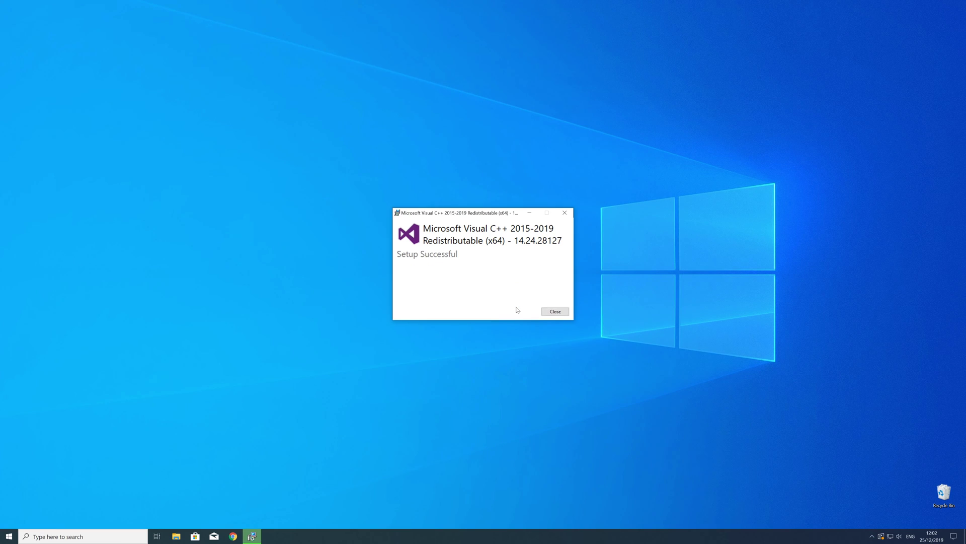
left_click(556, 312)
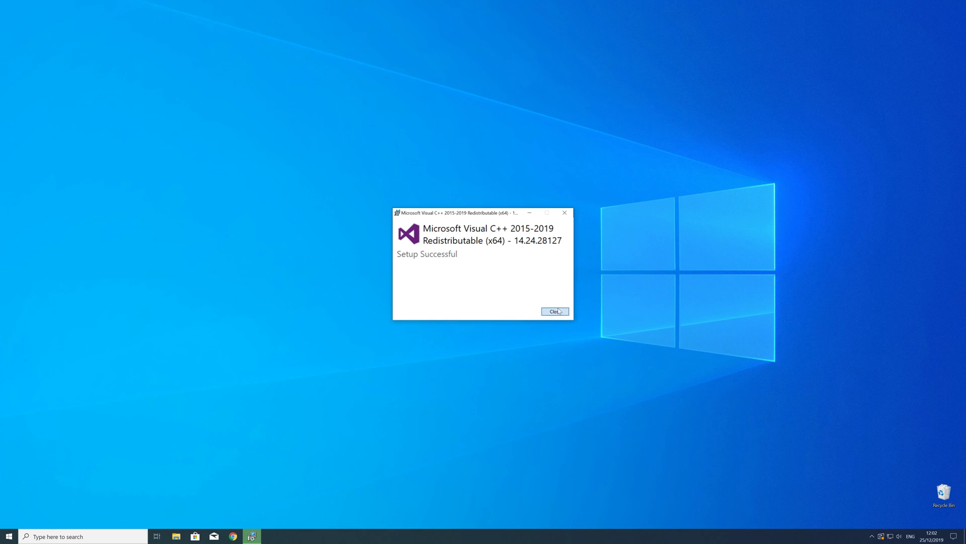